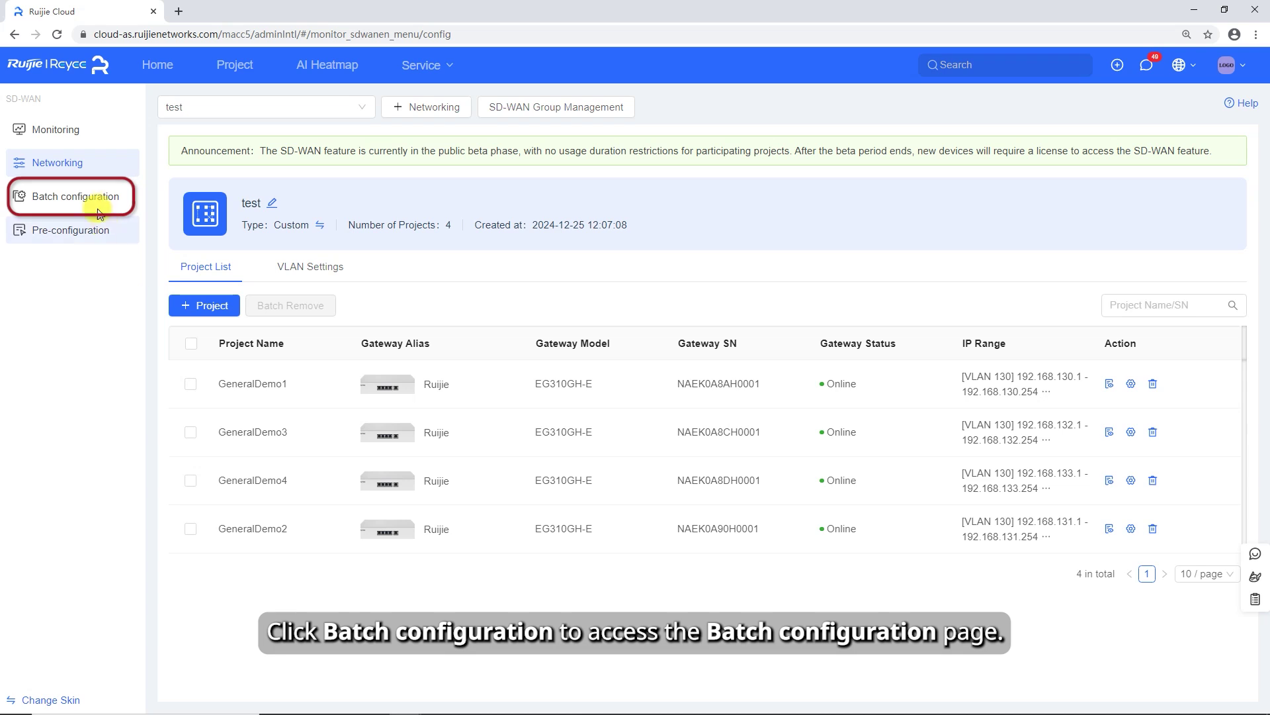
# - Create and save a batch template named 'password' with the Project Password device password set
pyautogui.click(91, 202)
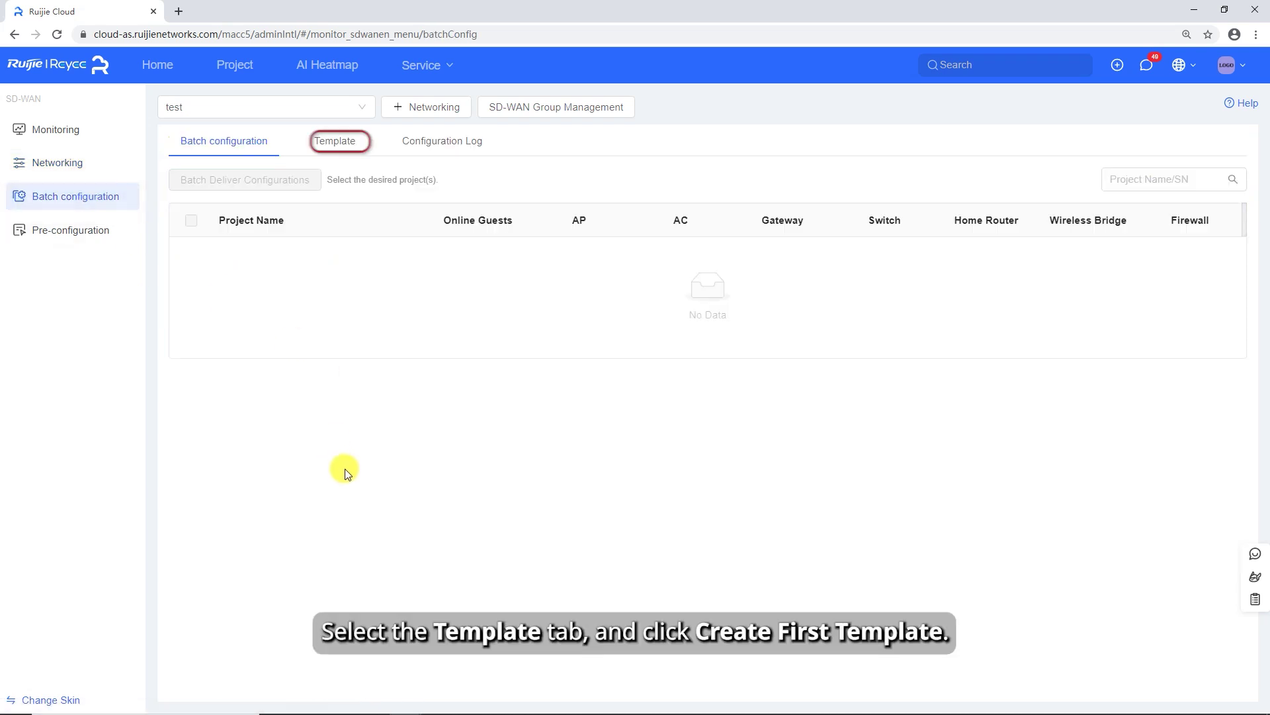
pyautogui.click(356, 152)
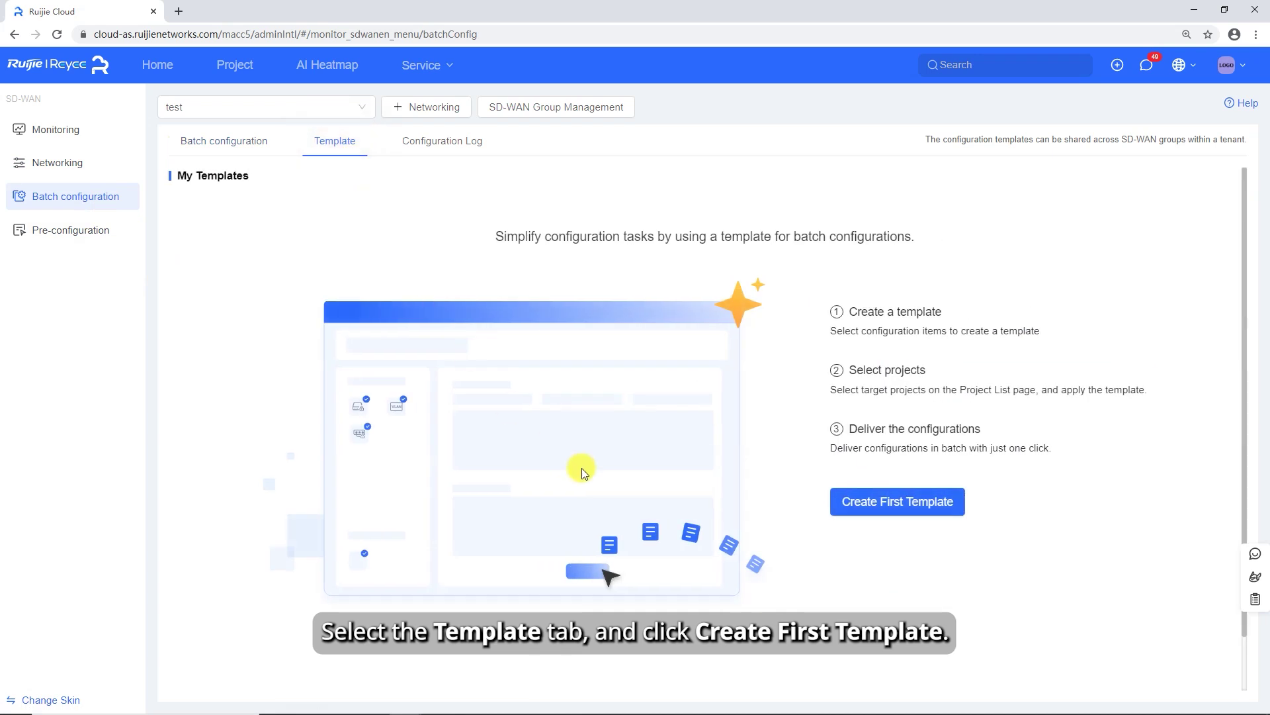
pyautogui.click(915, 495)
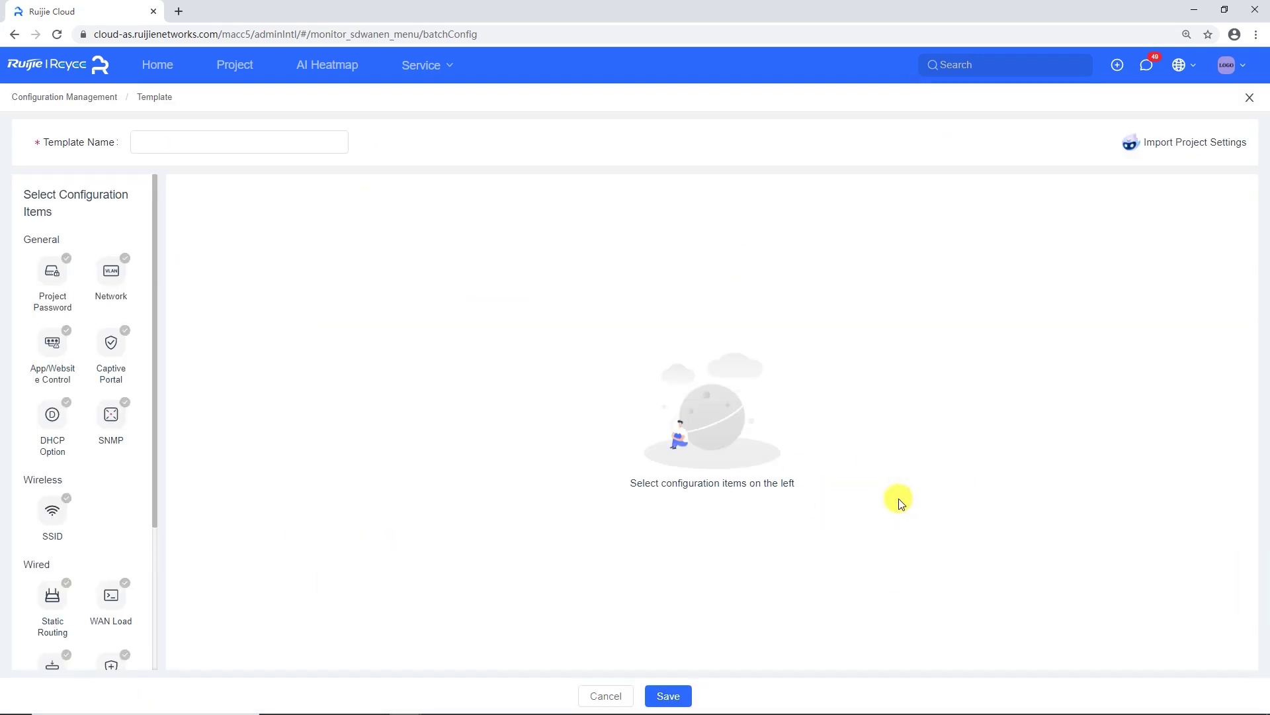
pyautogui.click(193, 143)
pyautogui.write('password')
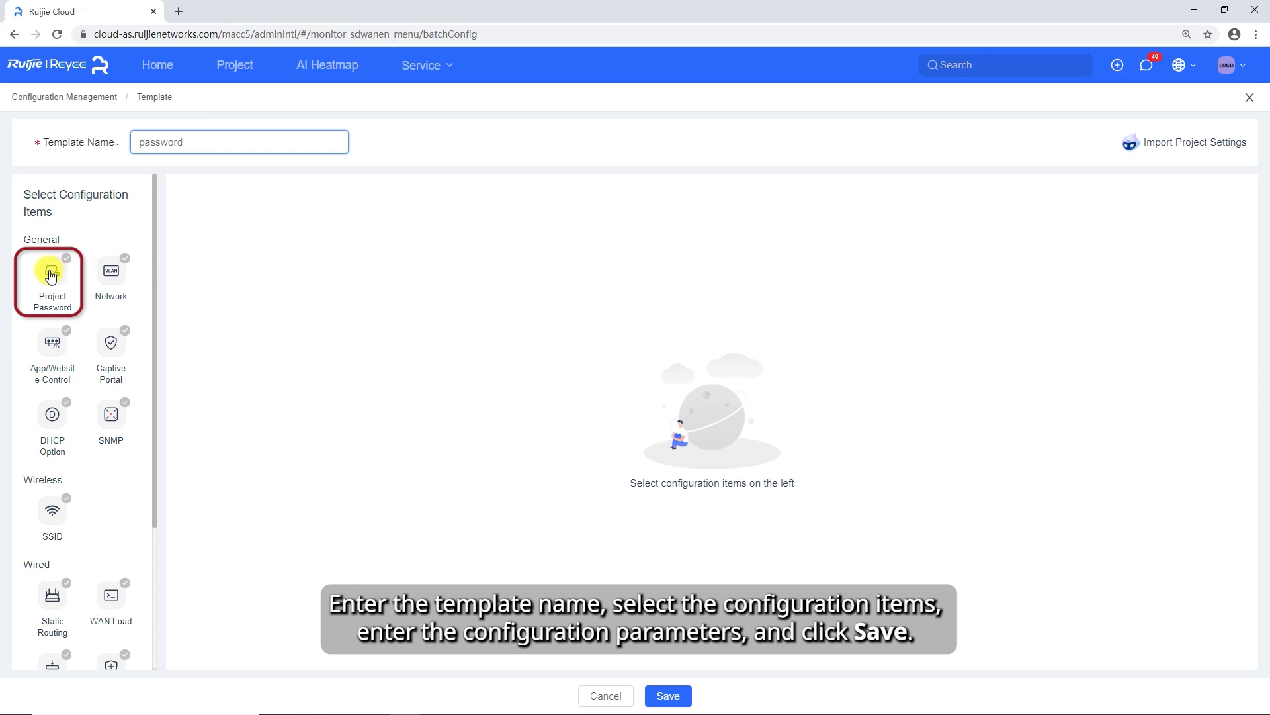
pyautogui.click(51, 276)
pyautogui.click(496, 229)
pyautogui.write('*********')
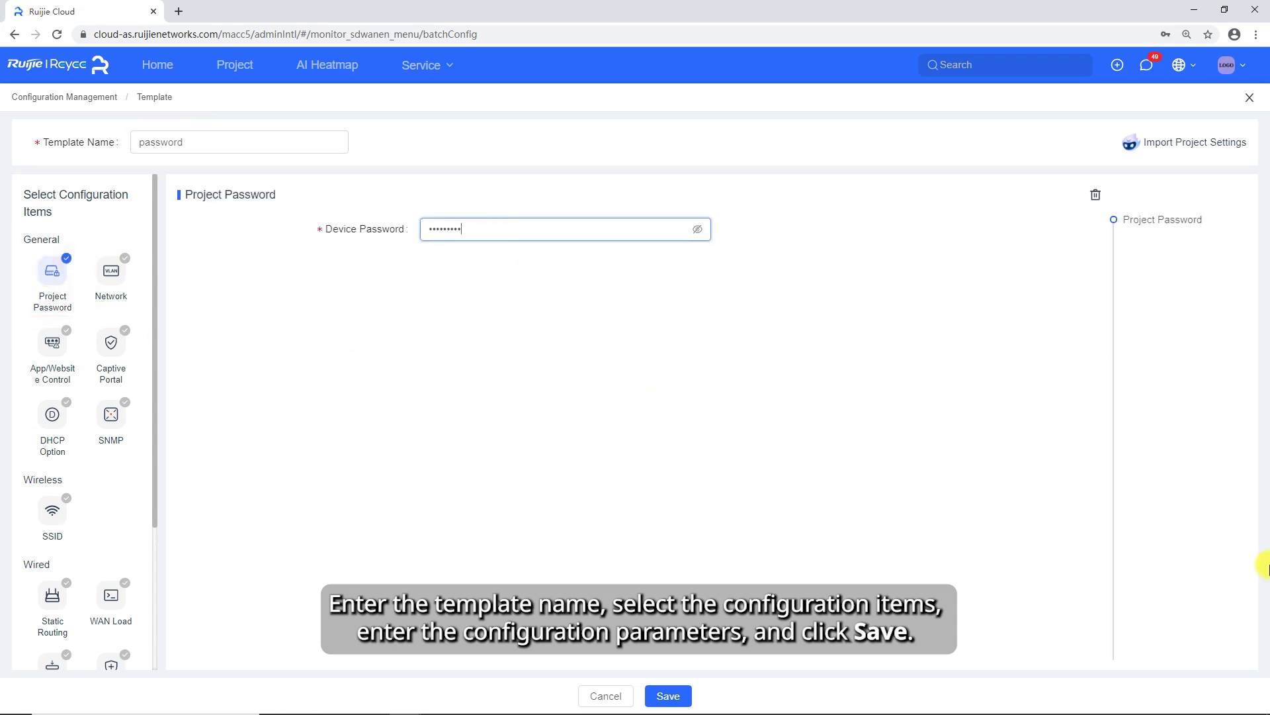
pyautogui.click(668, 695)
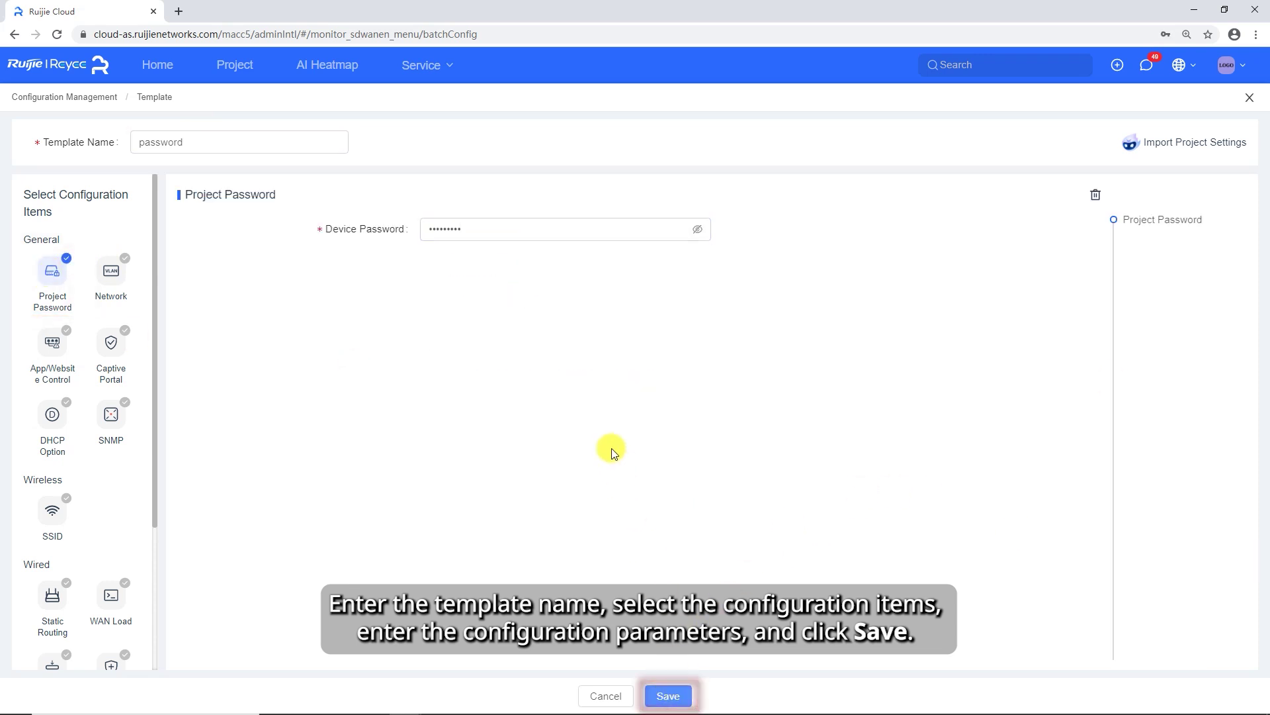
pyautogui.click(536, 386)
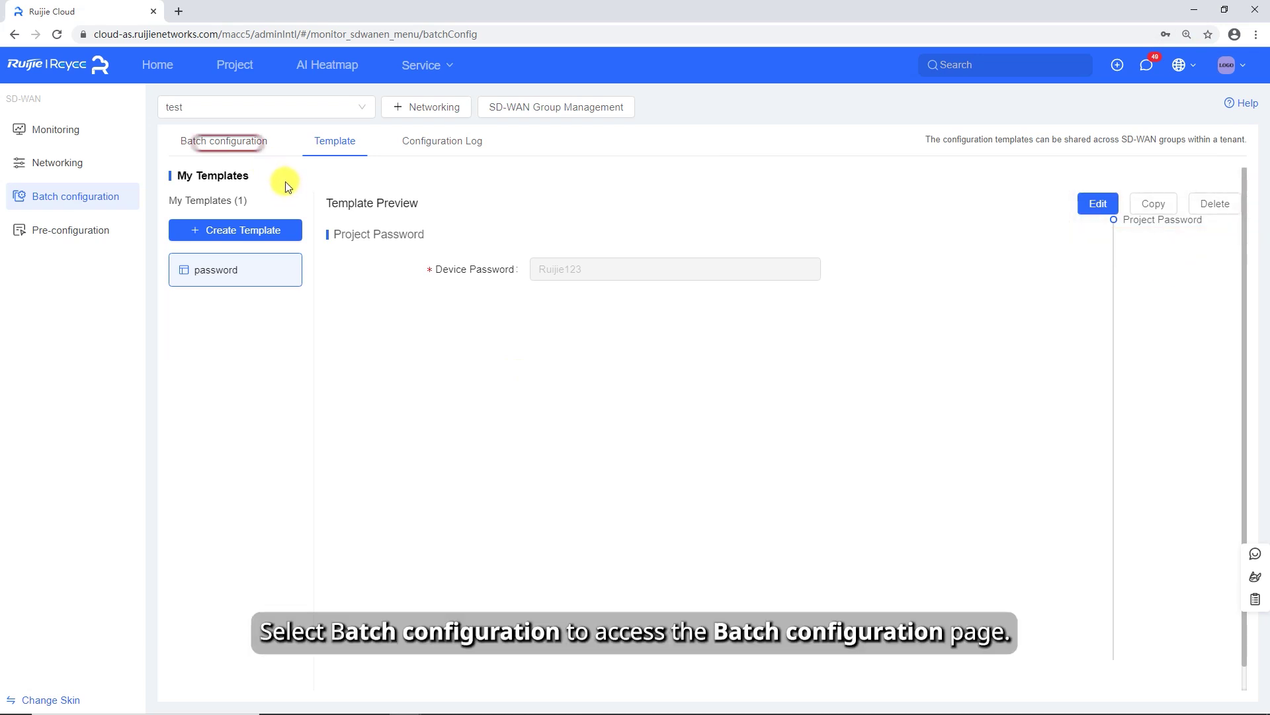
# - Tick GeneralDemo1–4 in the project list and start batch delivering configurations to them
pyautogui.click(237, 143)
pyautogui.click(191, 254)
pyautogui.click(191, 286)
pyautogui.click(190, 319)
pyautogui.click(190, 353)
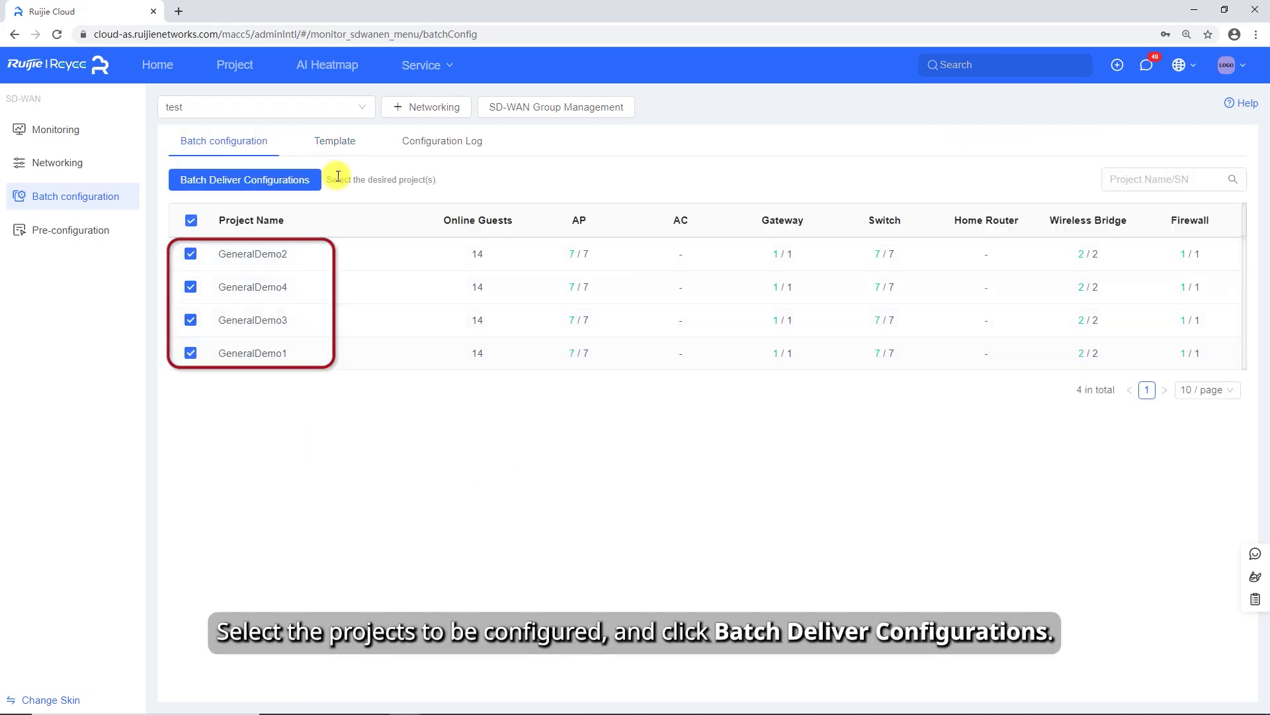
pyautogui.click(274, 185)
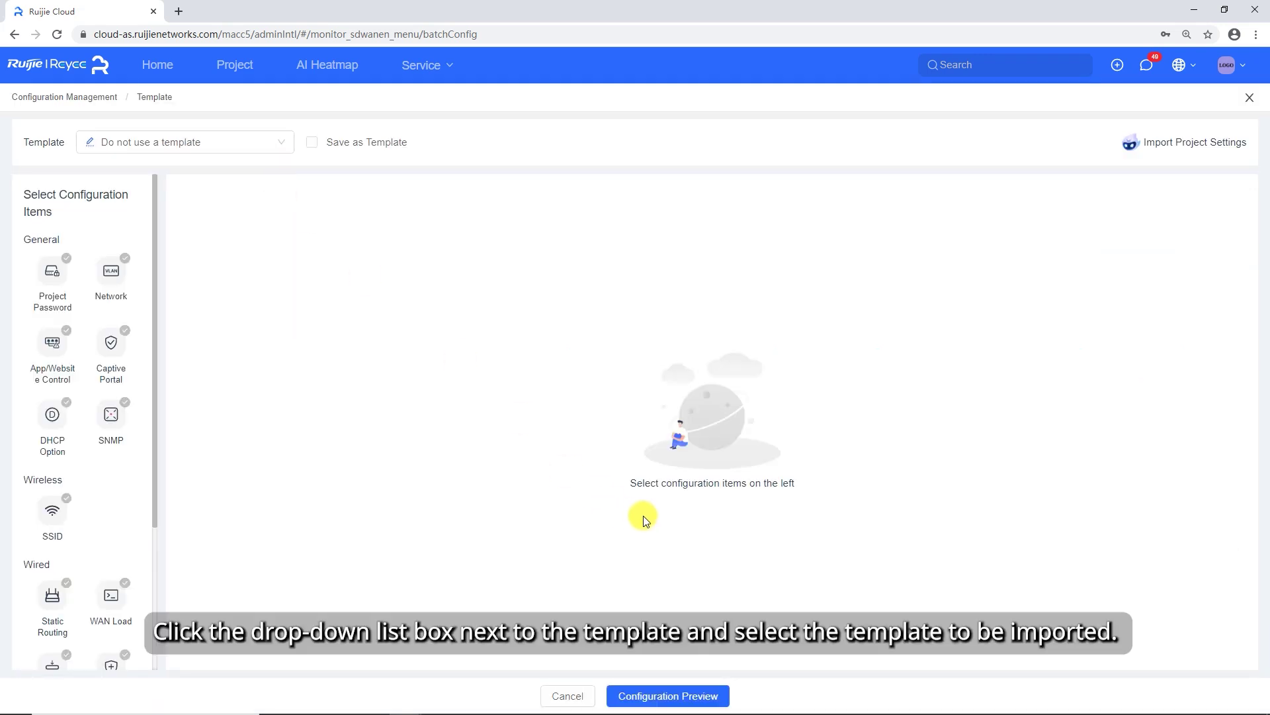
# - Deliver the 'password' template to the four projects after preview, then view the configuration log
pyautogui.click(192, 141)
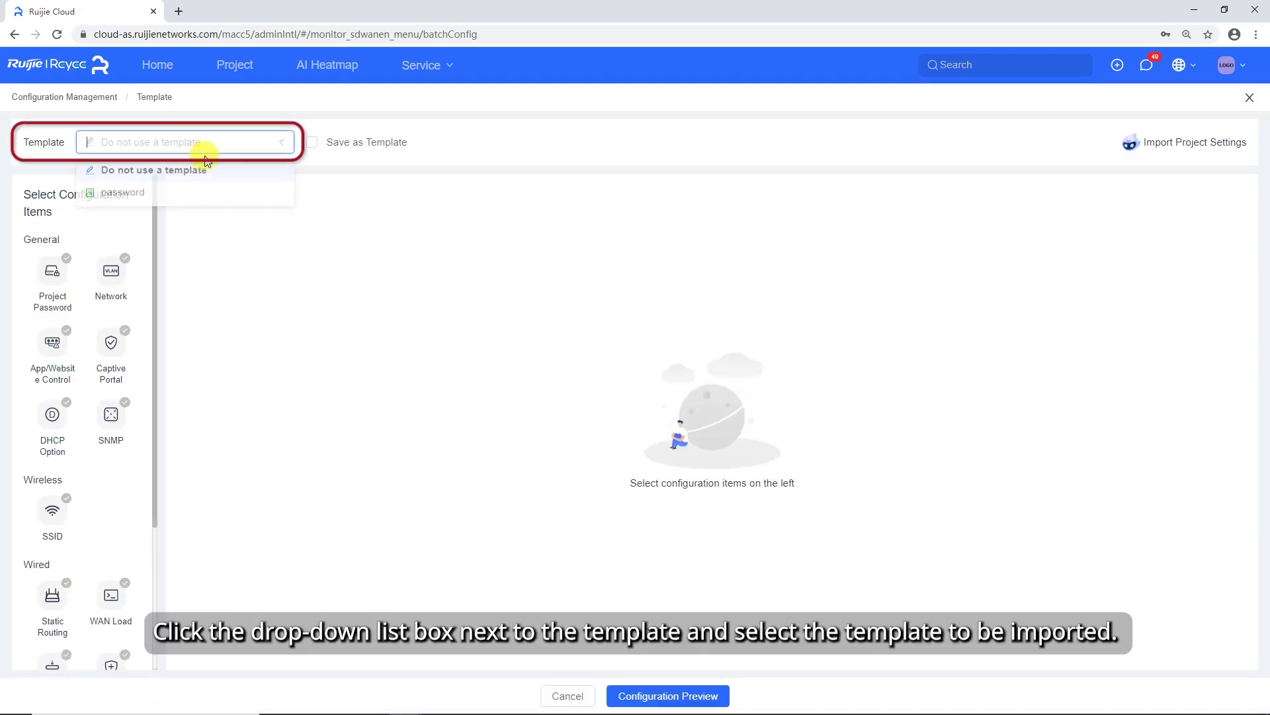
pyautogui.click(139, 194)
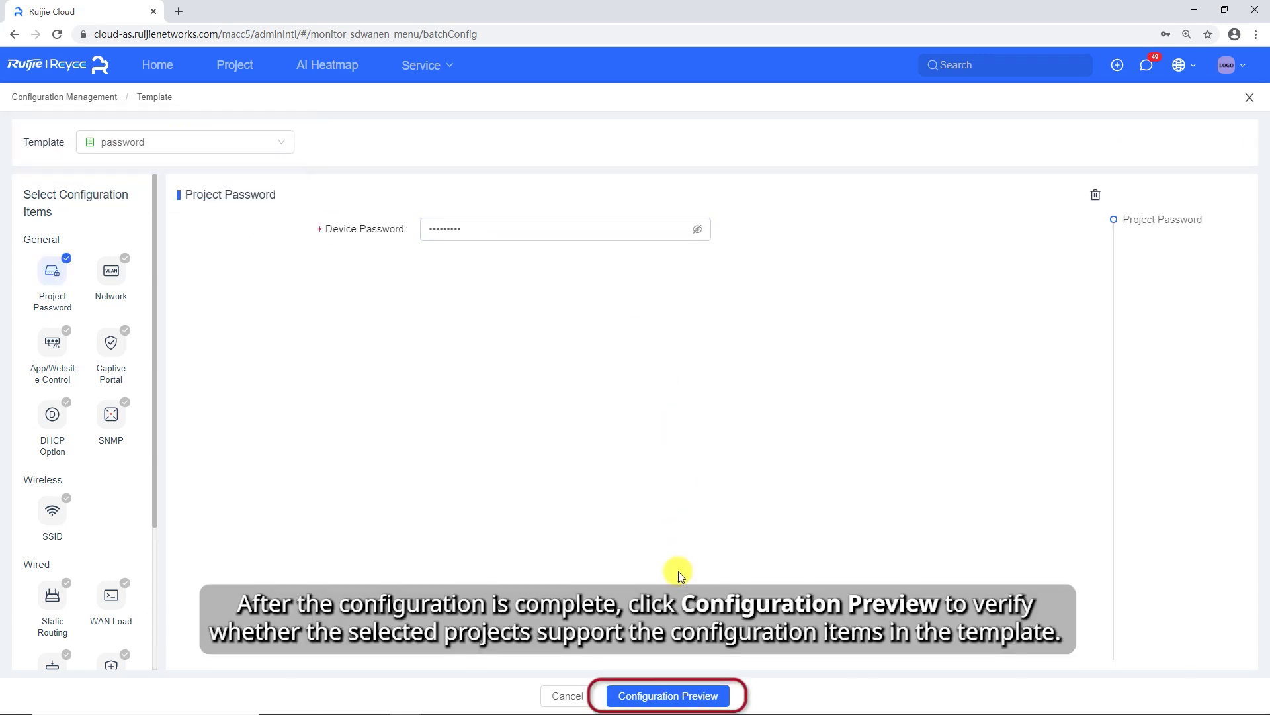
pyautogui.click(689, 695)
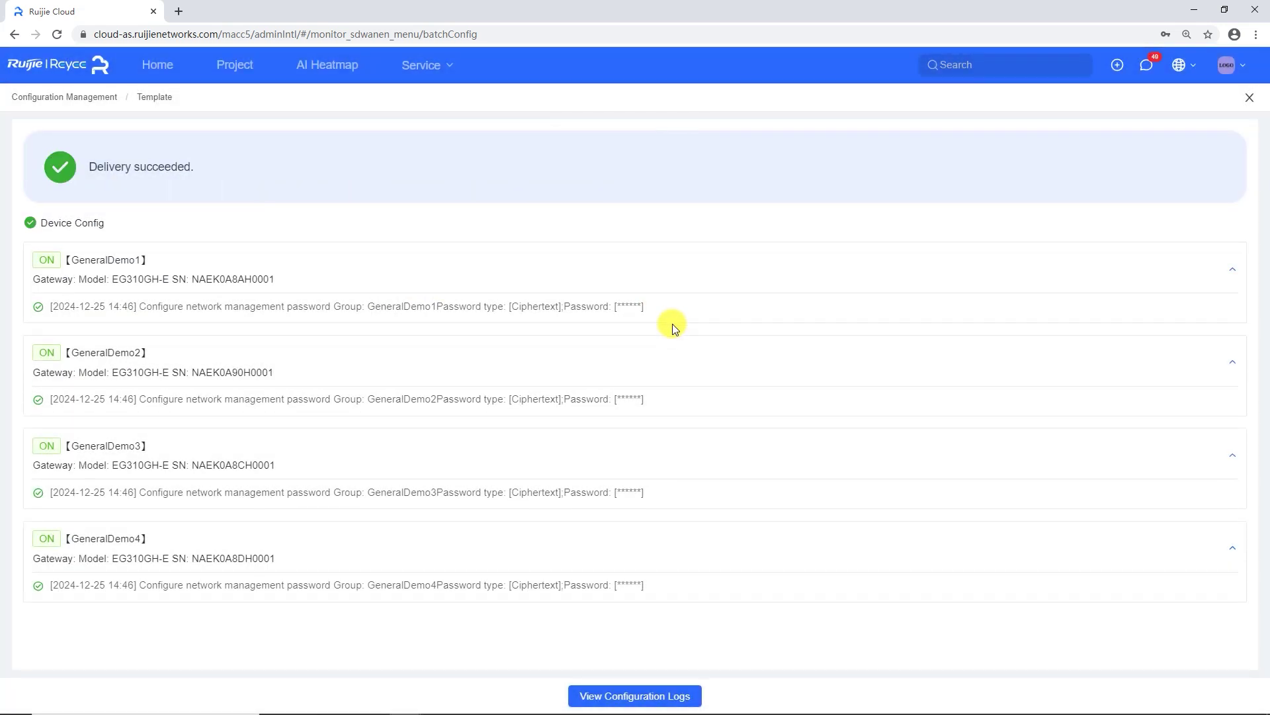
pyautogui.click(632, 694)
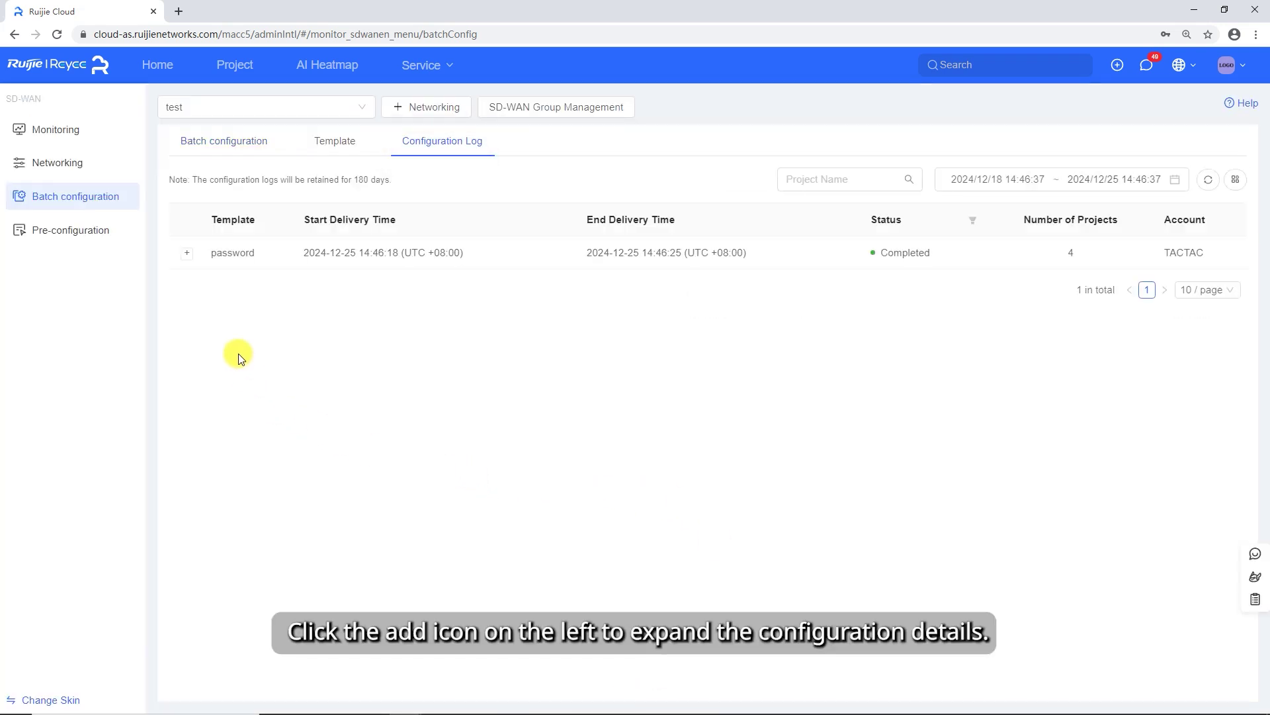
# - Expand the password delivery record in the log to check each project's result
pyautogui.click(184, 257)
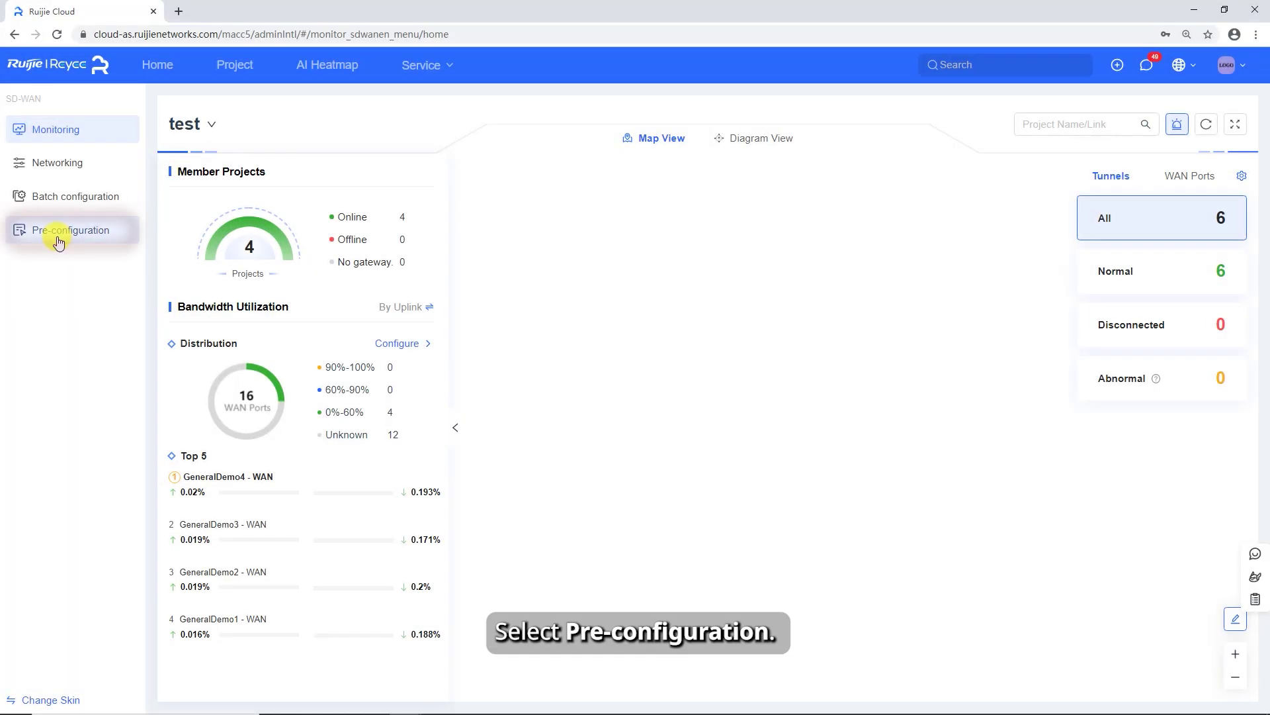
# - Create a pre-configuration template with DHCP Option enabled and DNS server 8.8.8.8
pyautogui.click(60, 239)
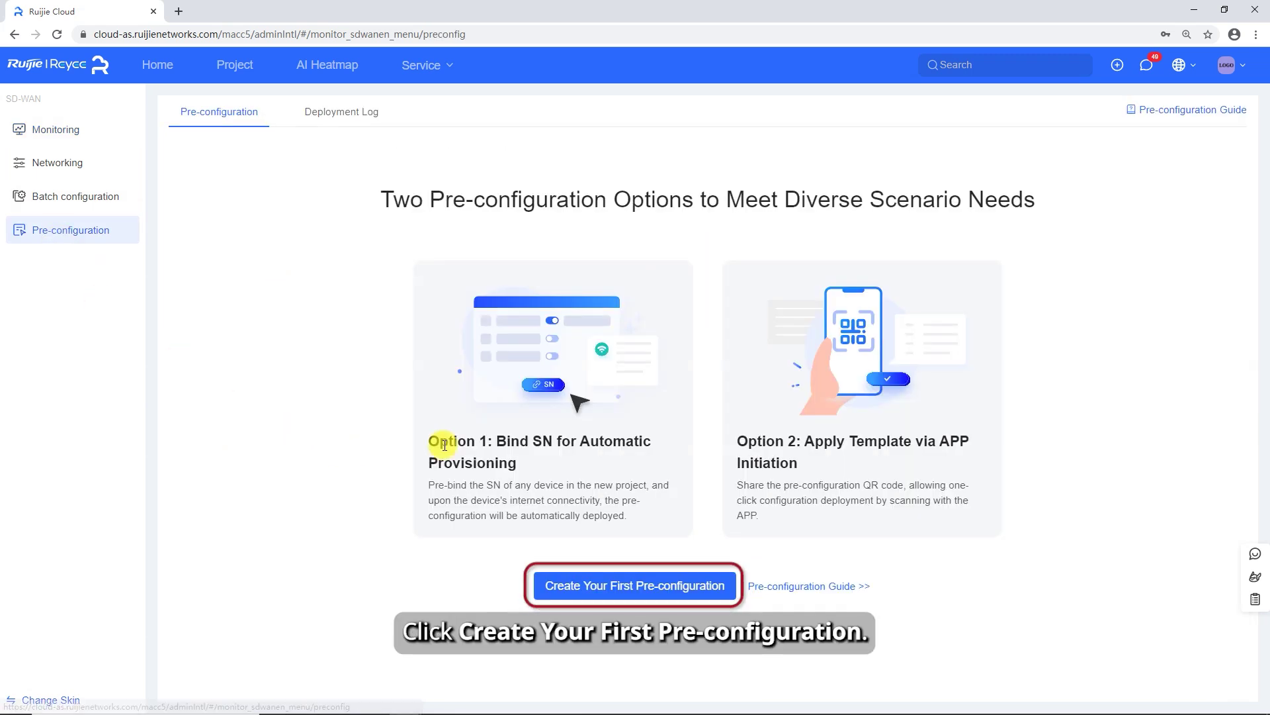
pyautogui.click(601, 591)
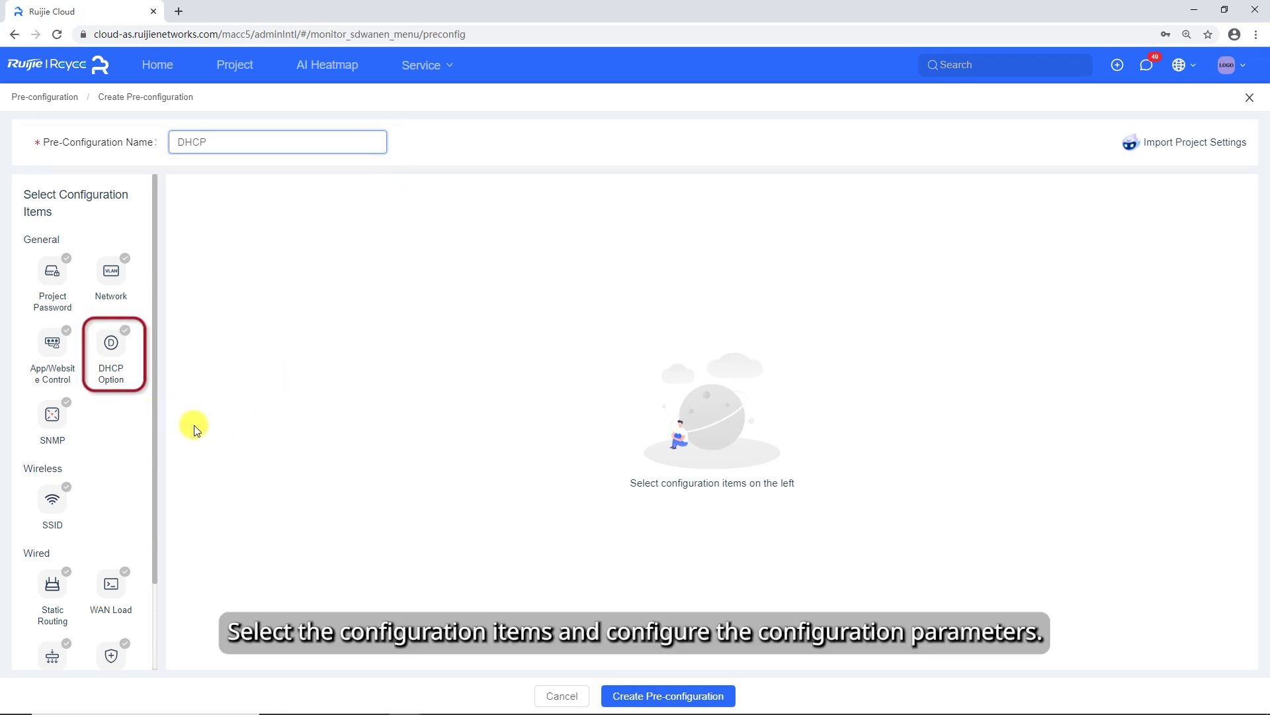
pyautogui.click(111, 351)
pyautogui.click(398, 237)
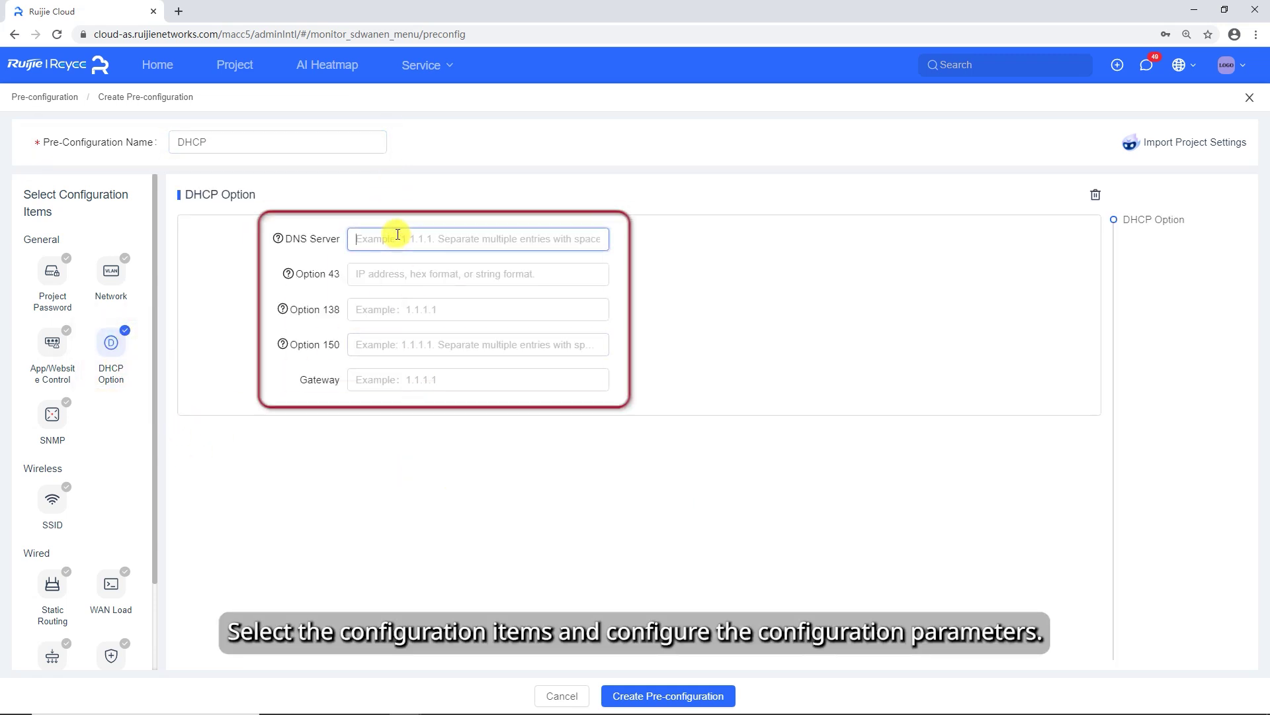
pyautogui.write('8.8')
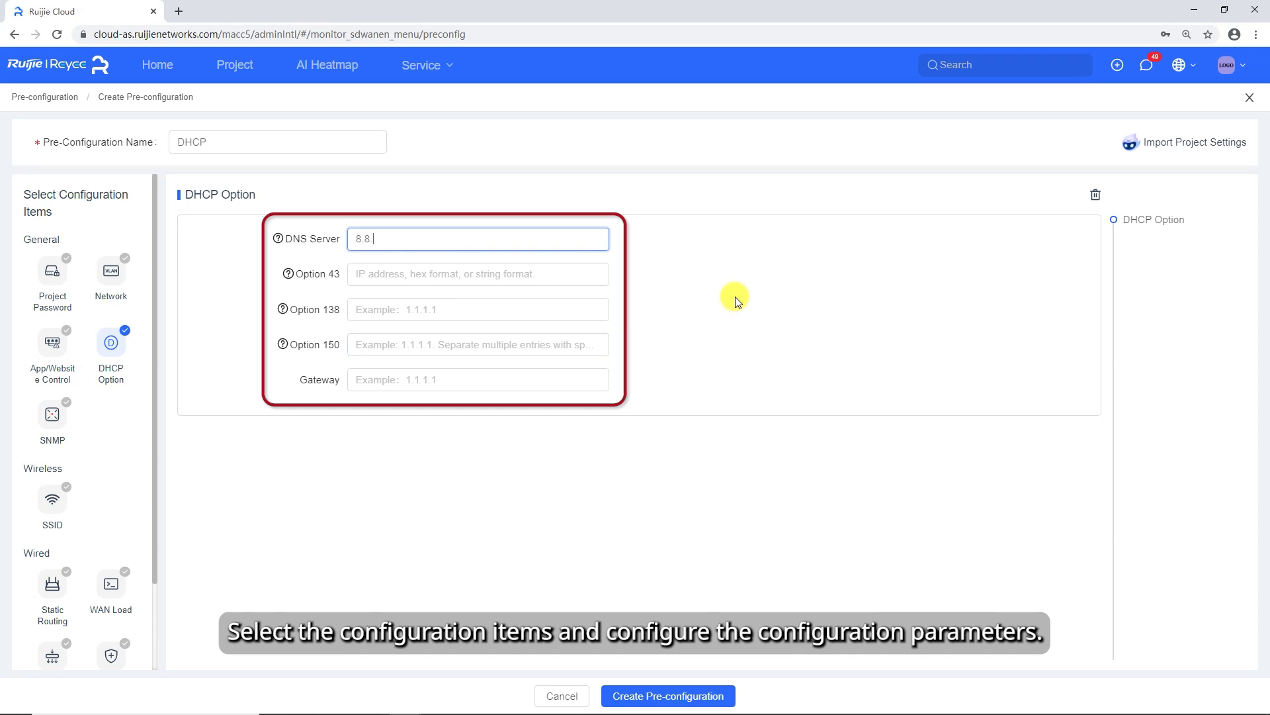
pyautogui.write('.8.8')
pyautogui.click(699, 697)
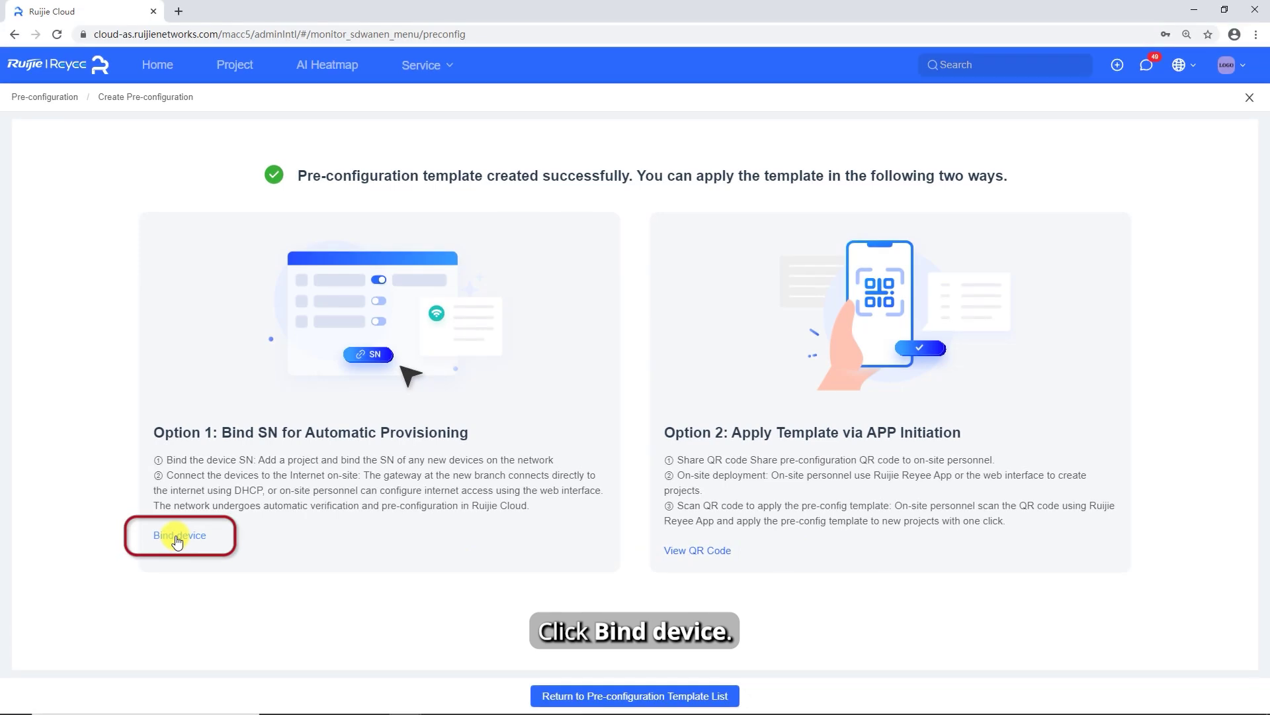
# - Bind a new project PRE-CONFIG1 to the DHCP template, entering its device SN and project password
pyautogui.click(177, 538)
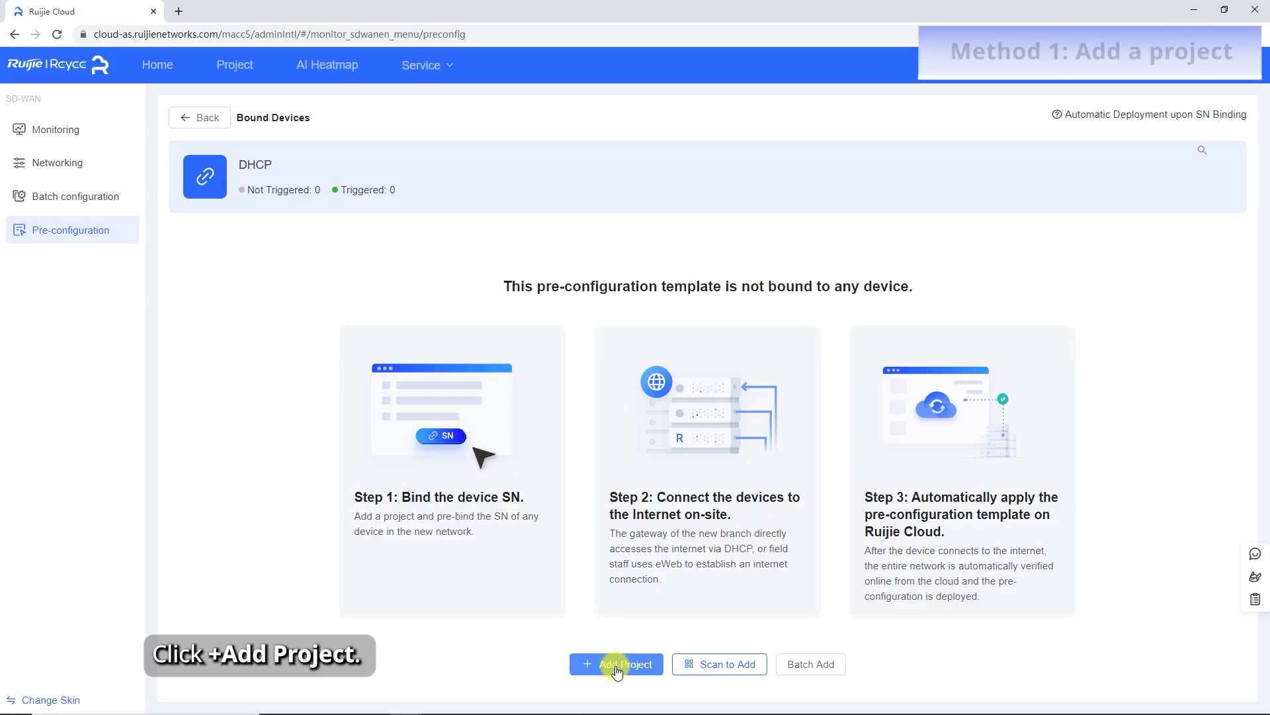
pyautogui.click(616, 665)
pyautogui.click(655, 280)
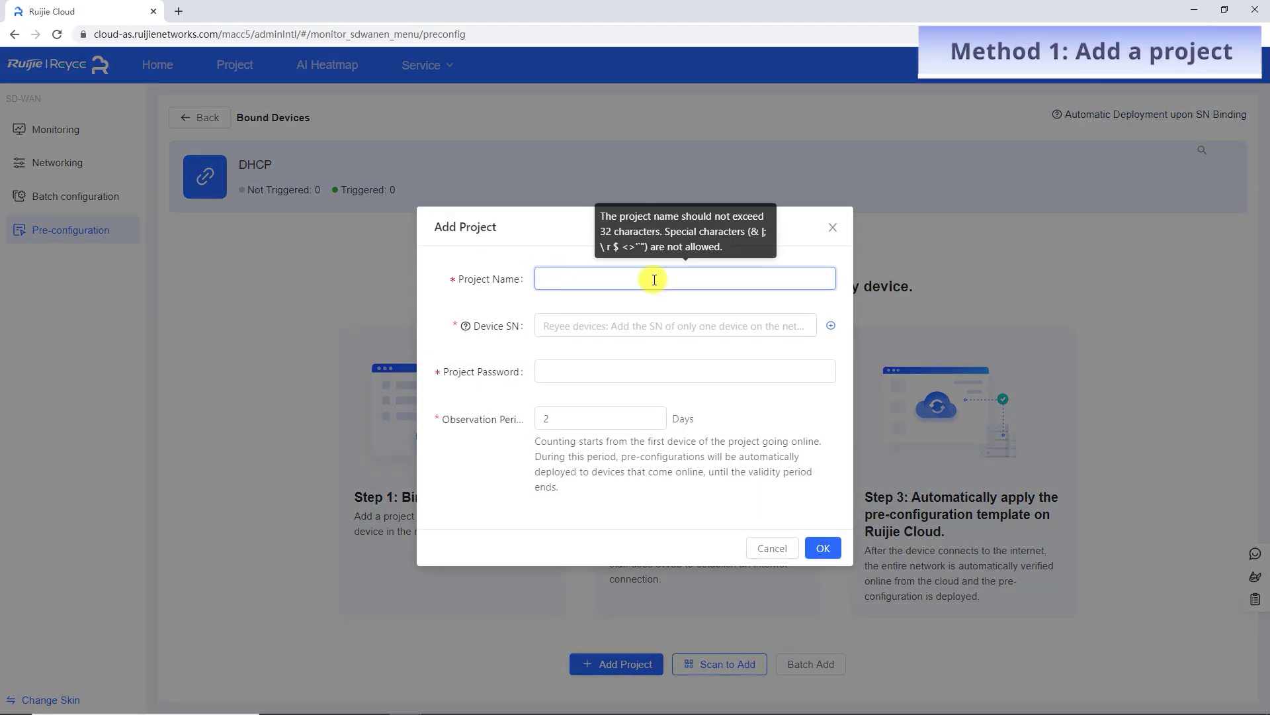
pyautogui.write('PRE-CONFIG1')
pyautogui.click(618, 325)
pyautogui.click(612, 372)
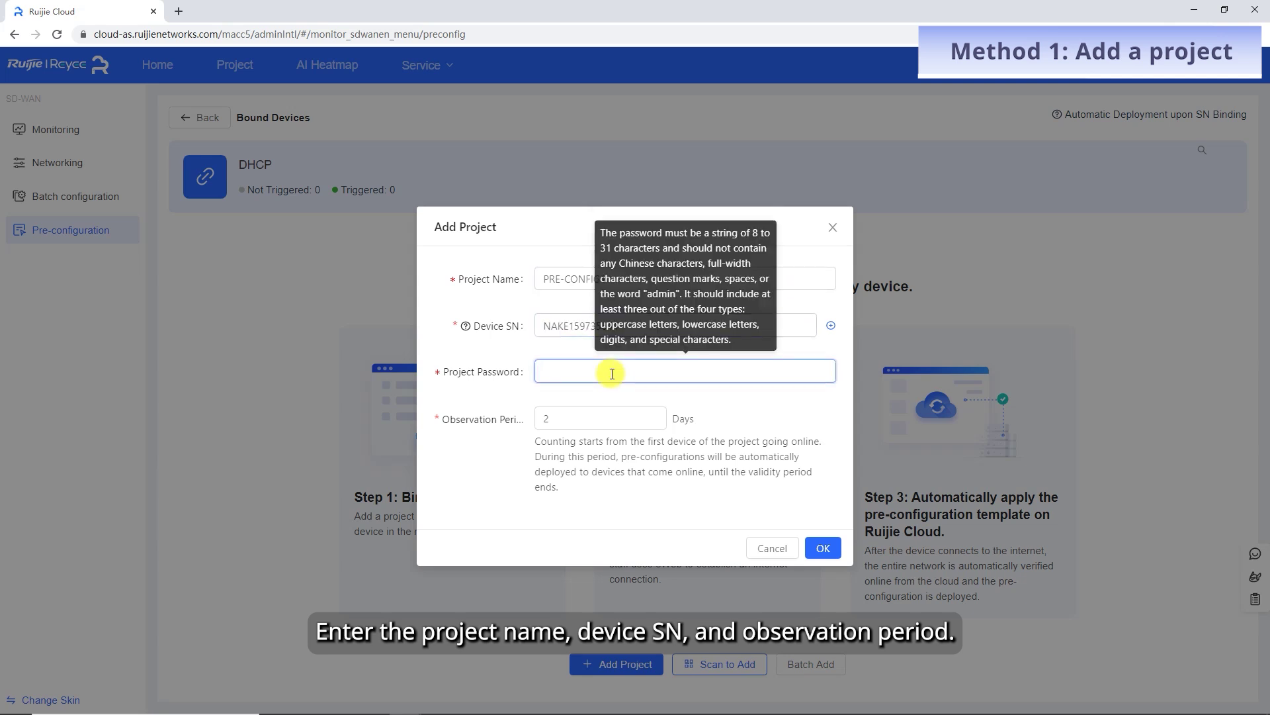
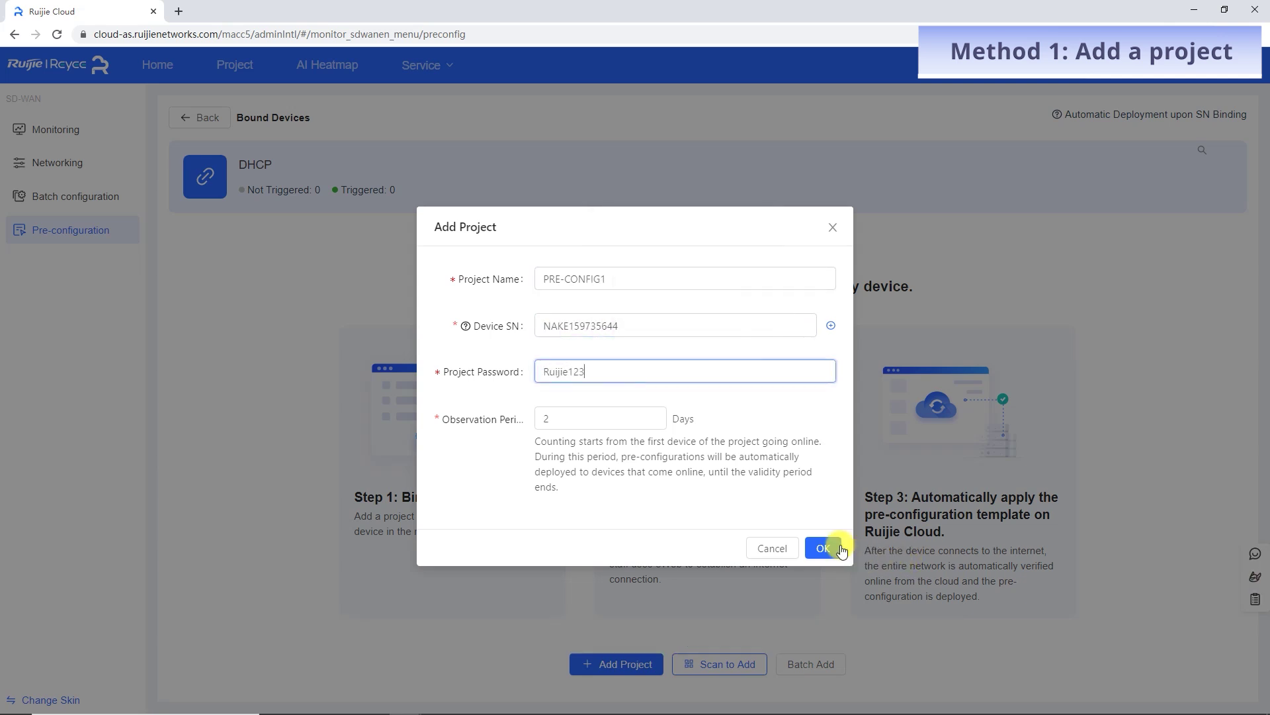
pyautogui.click(839, 549)
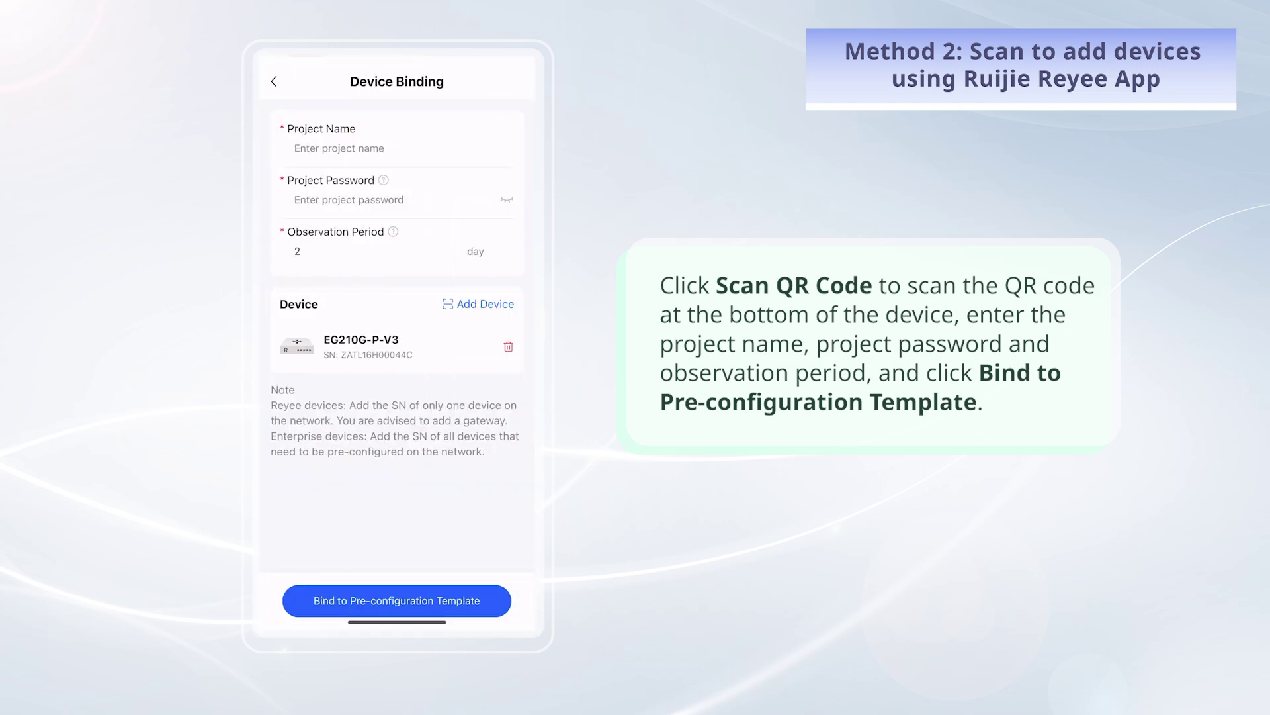
# - Enter 'Test' as the project name in the Reyee App's Device Binding form
pyautogui.click(339, 148)
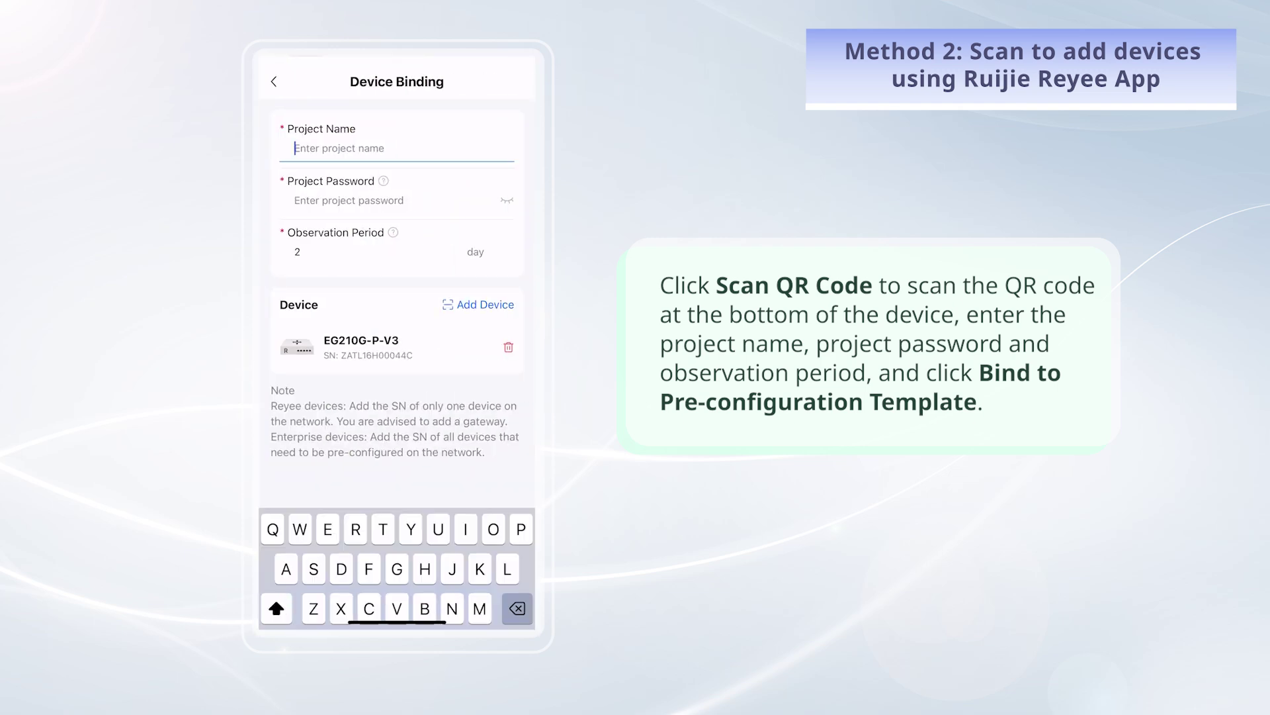
pyautogui.write('Test')
pyautogui.click(390, 199)
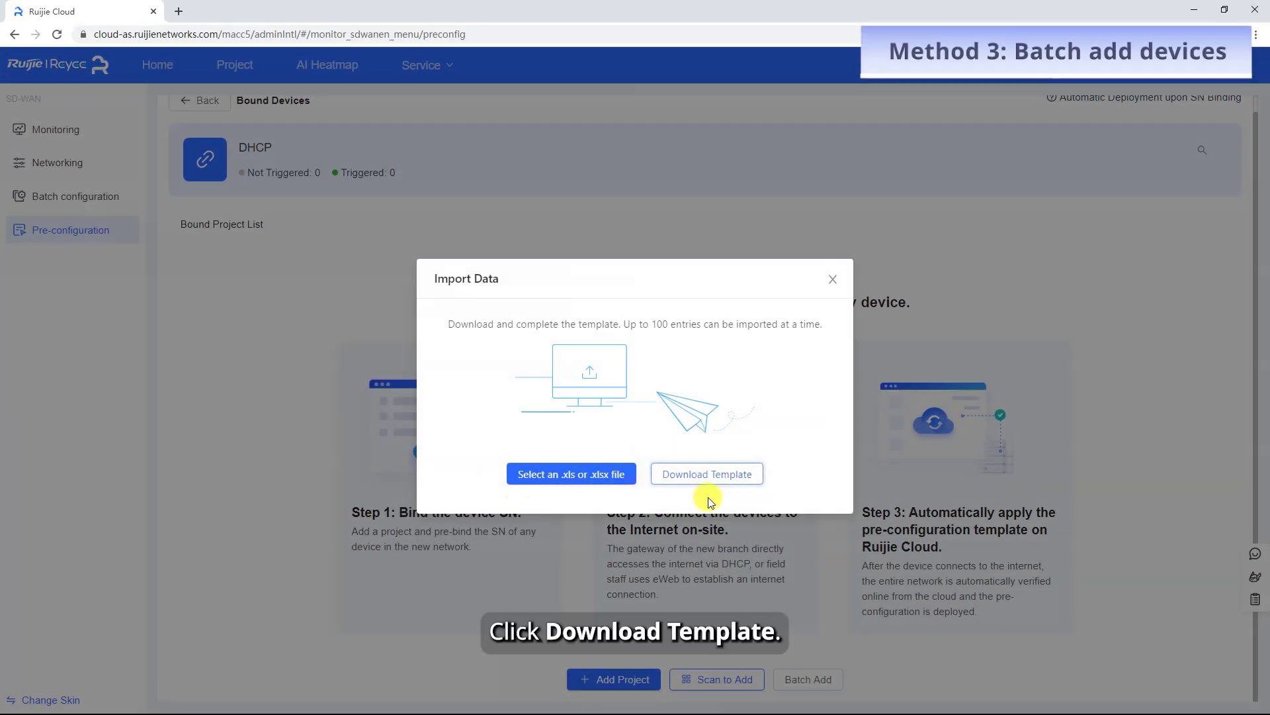
# - Batch-add three projects by downloading the import template and uploading the filled sheet from Downloads
pyautogui.click(708, 456)
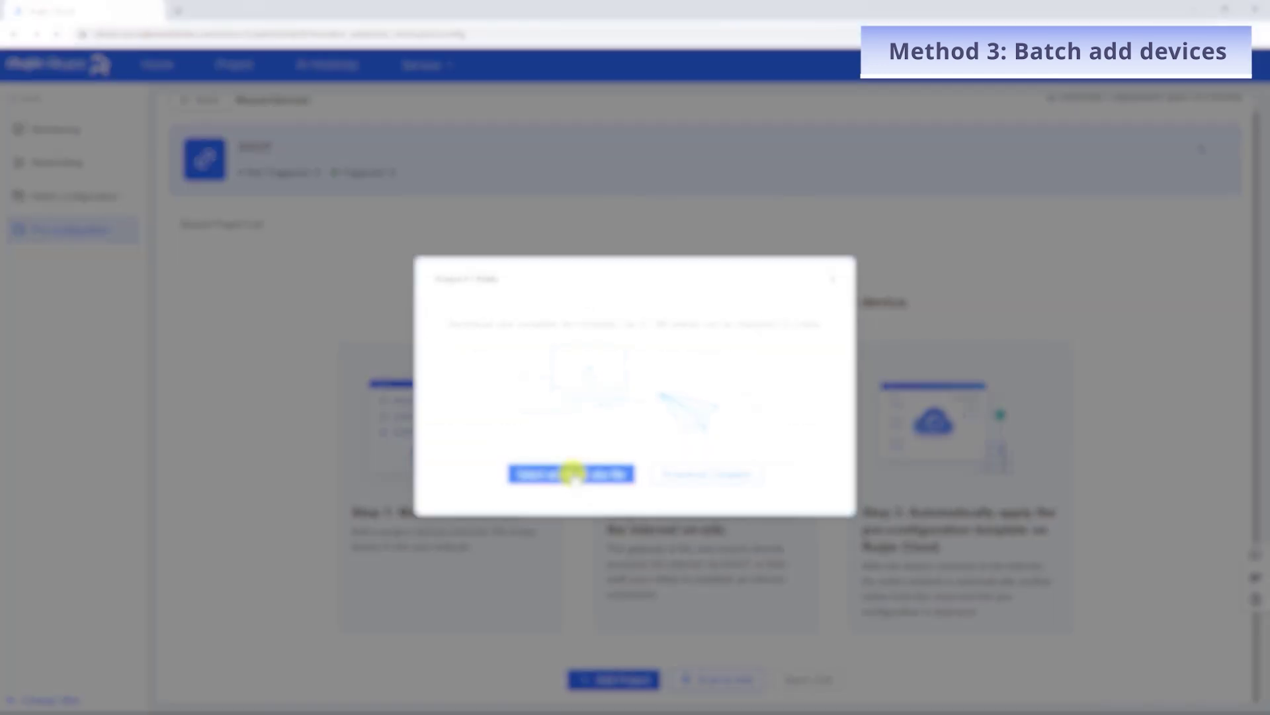
pyautogui.click(571, 473)
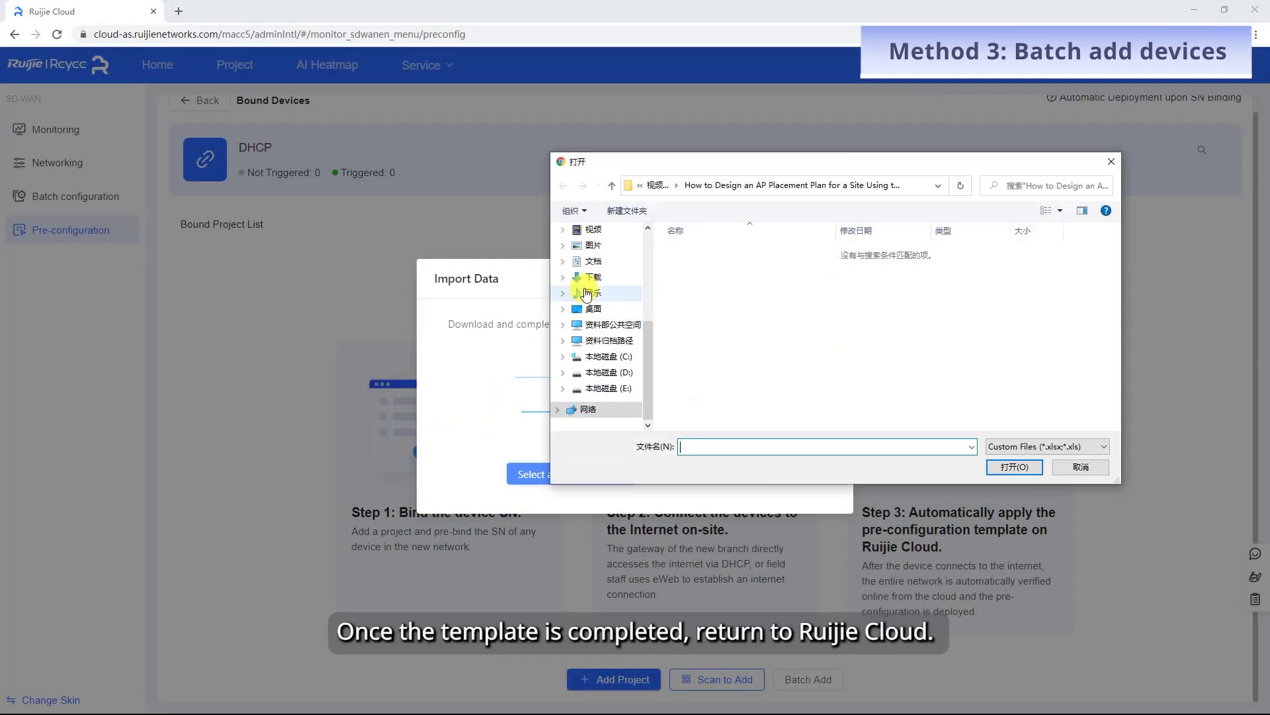
pyautogui.click(576, 278)
pyautogui.click(861, 261)
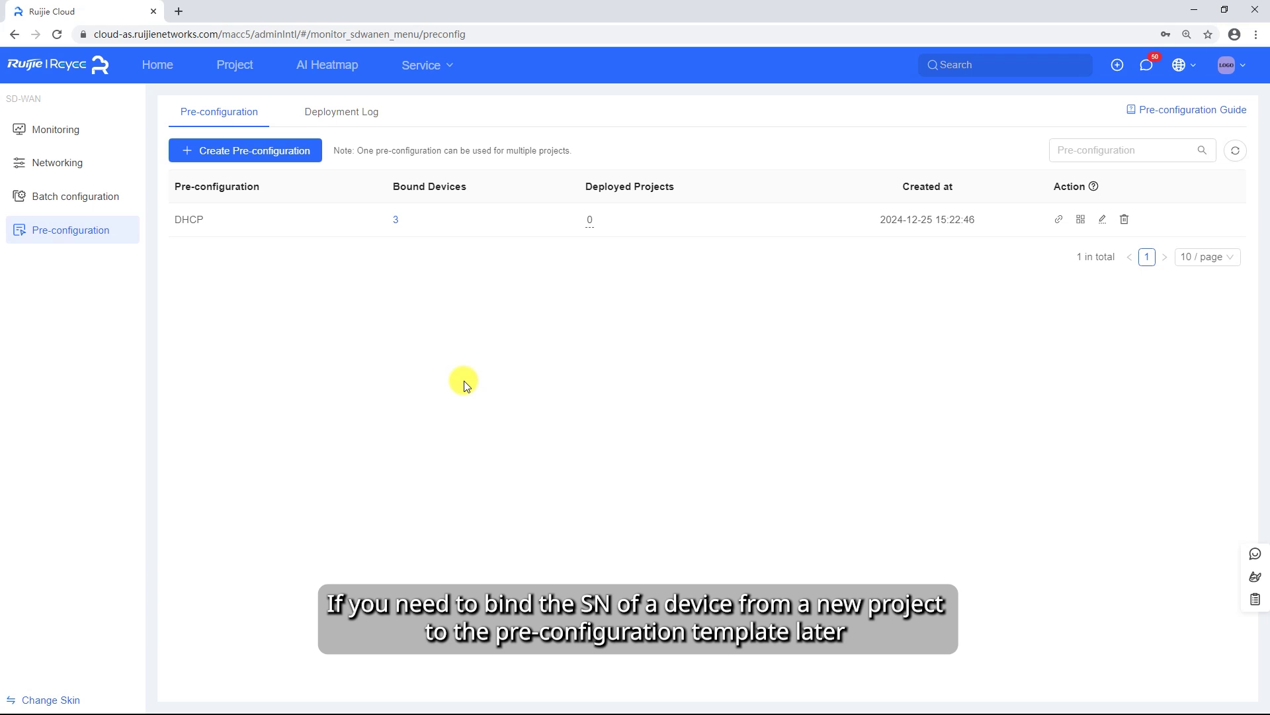
# - Use the bind action on the DHCP pre-configuration row to show its binding options
pyautogui.click(1059, 220)
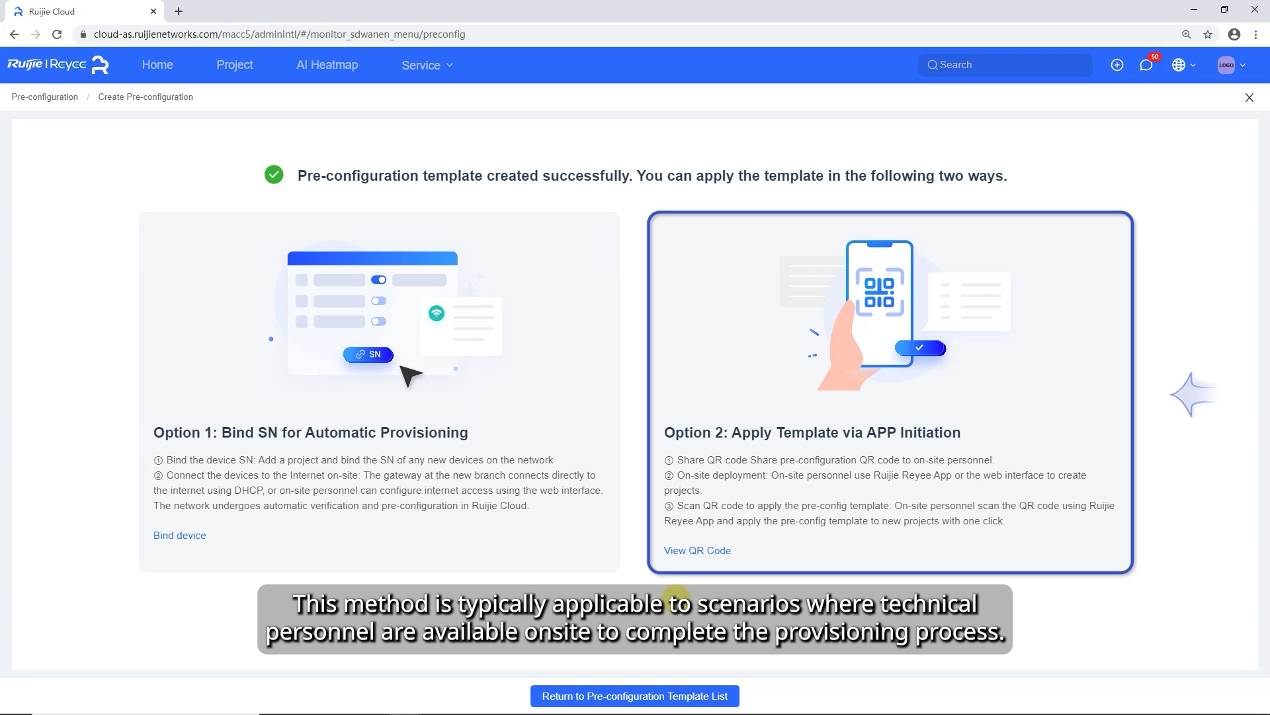
# - Return to the pre-configuration list and open the DHCP template's QR-code share window
pyautogui.click(700, 552)
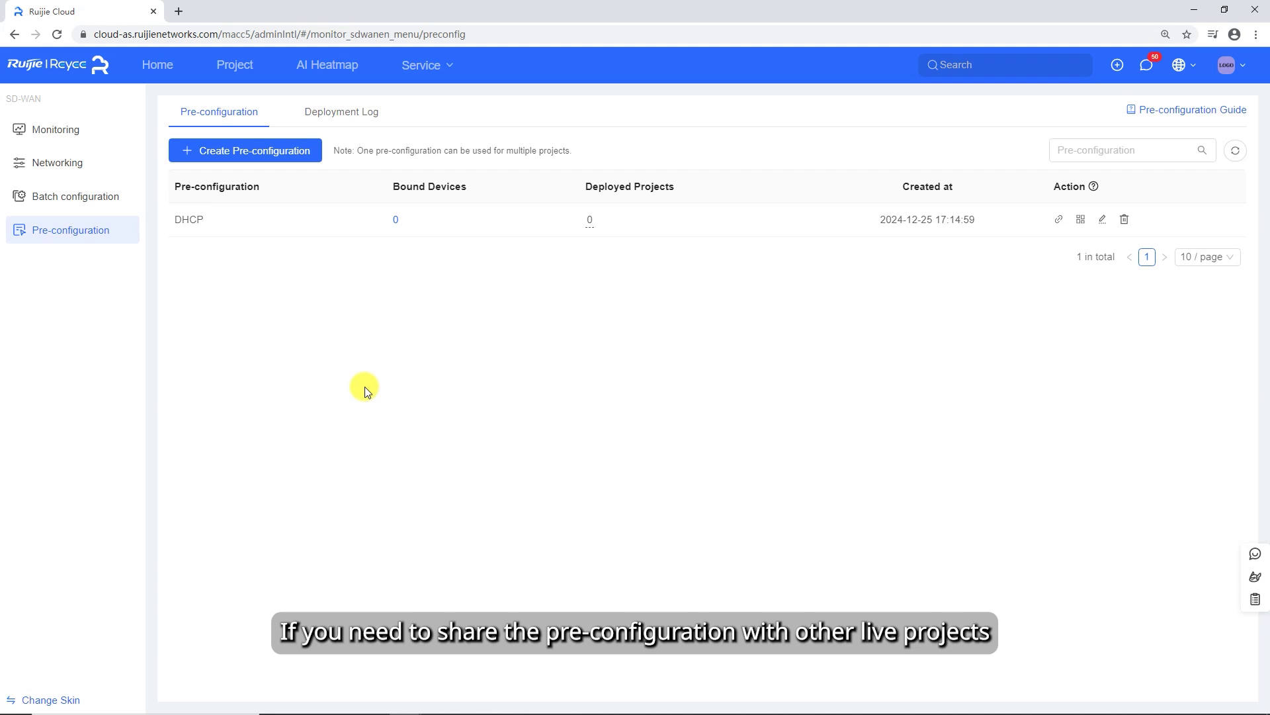
pyautogui.click(1082, 223)
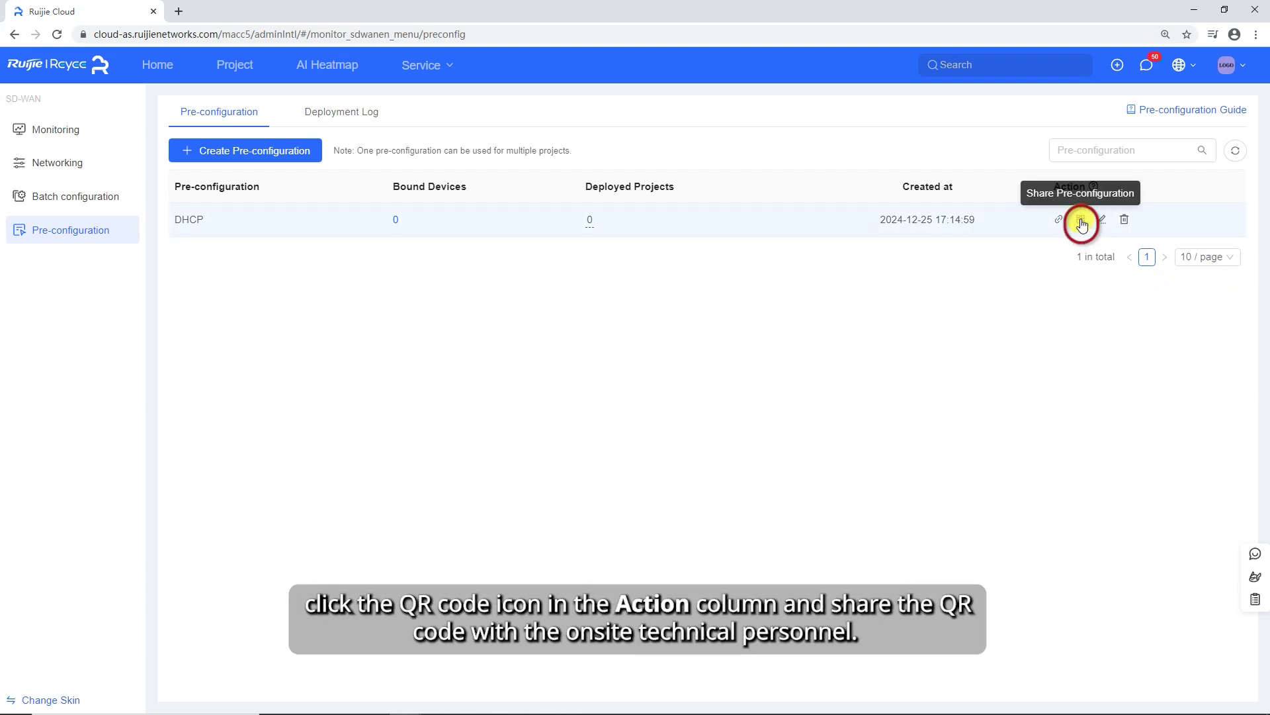